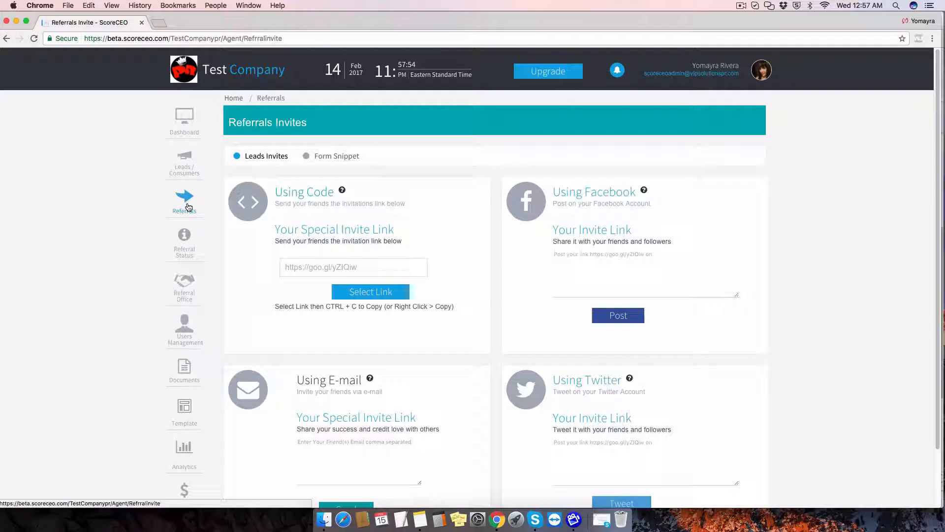
# From the Referrals Form Snippet list, start a new form snippet.
pyautogui.click(338, 160)
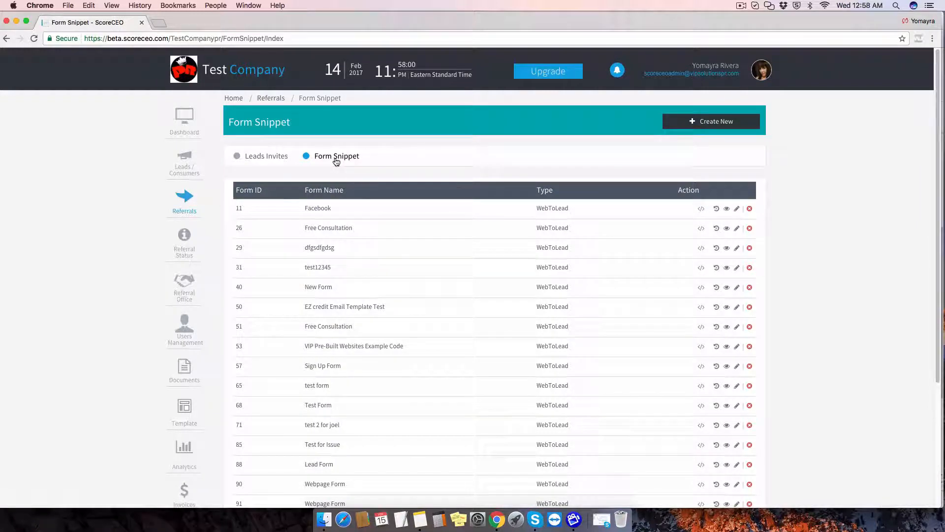
pyautogui.click(708, 121)
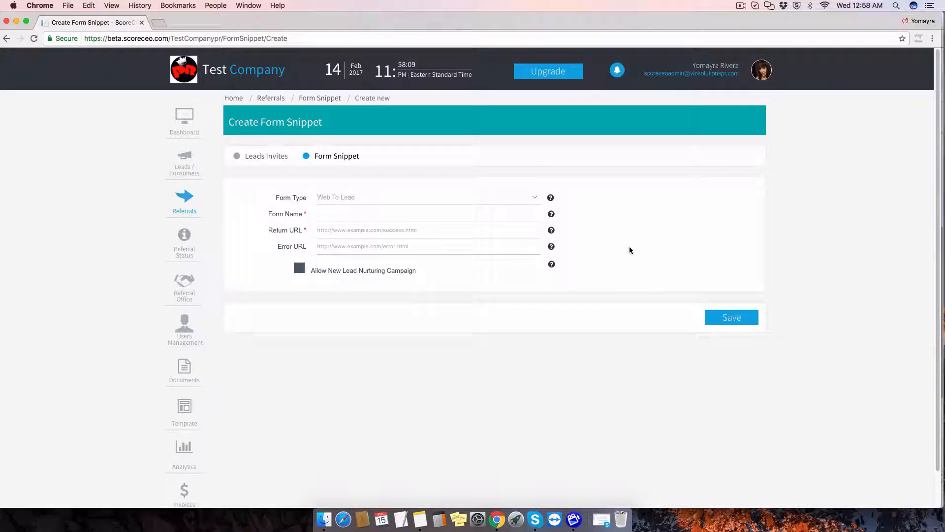
pyautogui.click(360, 214)
pyautogui.write('Test F')
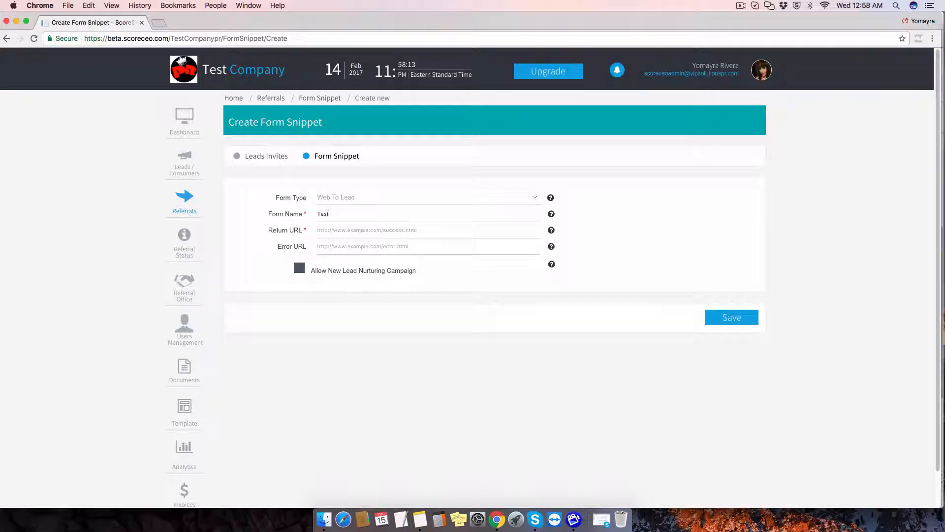
pyautogui.write('orm Example')
pyautogui.click(339, 229)
pyautogui.write('http://www.scoreinc.com/')
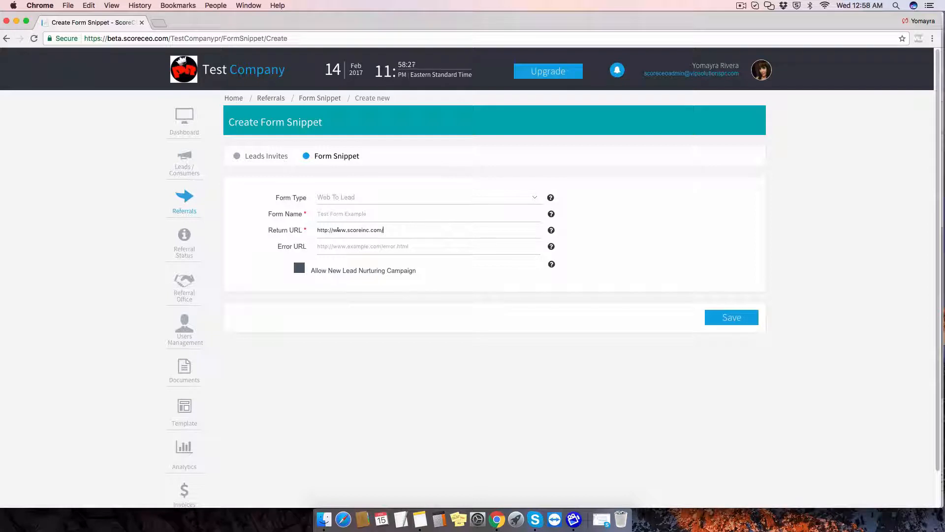
pyautogui.click(342, 247)
pyautogui.click(354, 277)
pyautogui.click(299, 268)
# Save the snippet and review the generated Web To Lead HTML embed code.
pyautogui.click(747, 318)
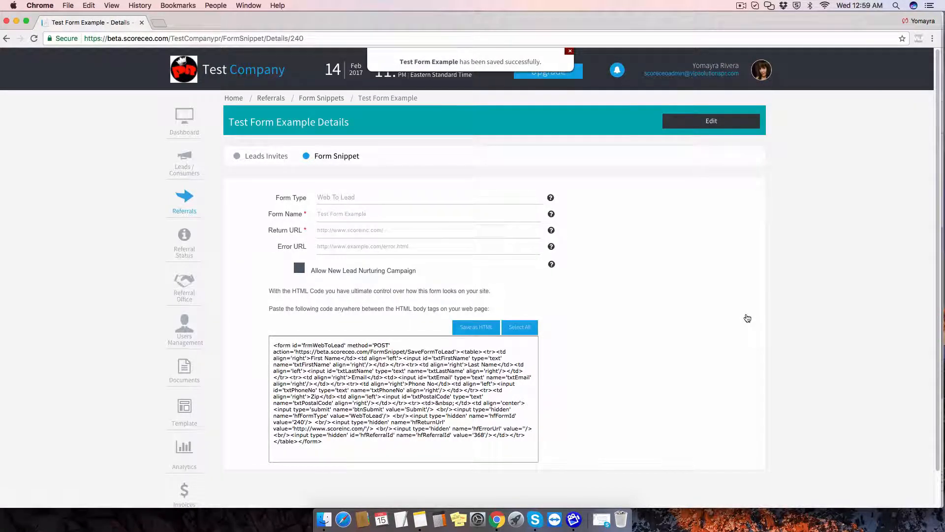
pyautogui.scroll(-2, 748, 318)
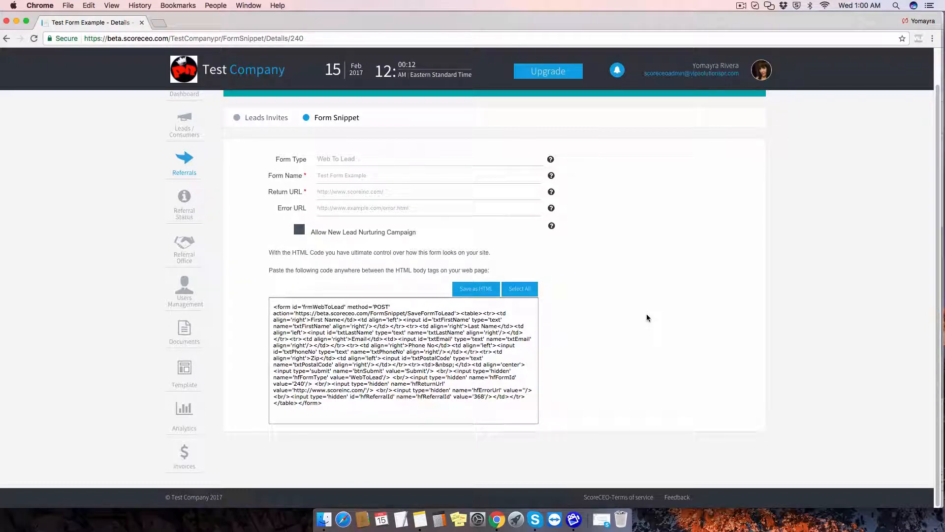
pyautogui.click(762, 70)
pyautogui.scroll(2, 613, 326)
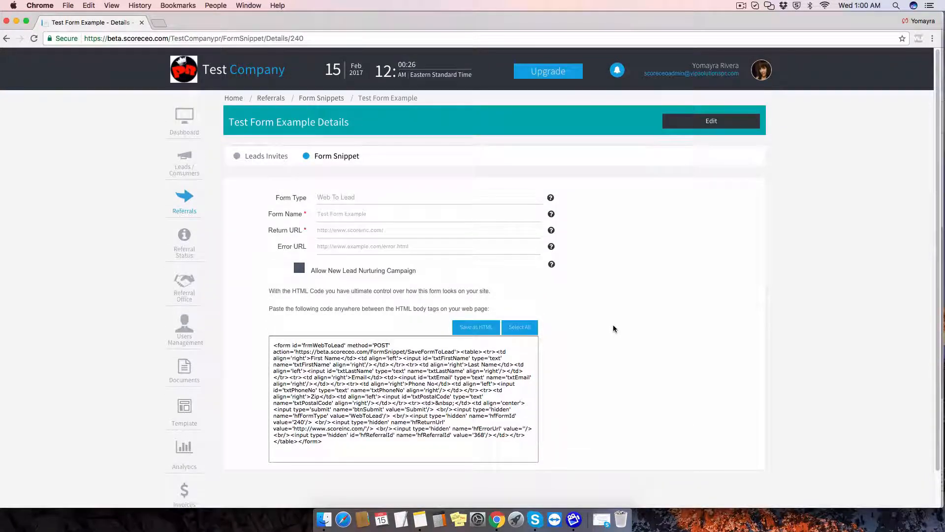
# Edit Test Form Example to allow the New Lead Nurturing Campaign and save it.
pyautogui.click(733, 127)
pyautogui.scroll(-2, 747, 404)
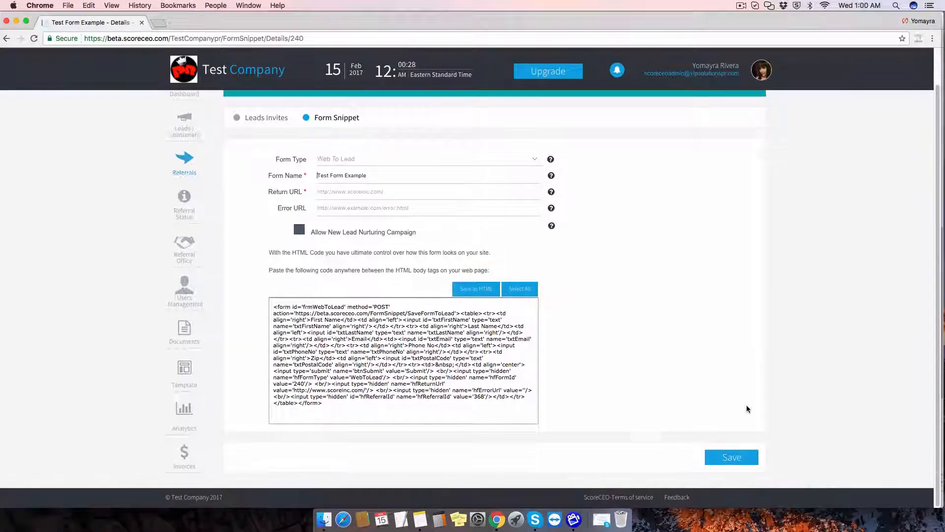
pyautogui.click(302, 229)
pyautogui.click(741, 457)
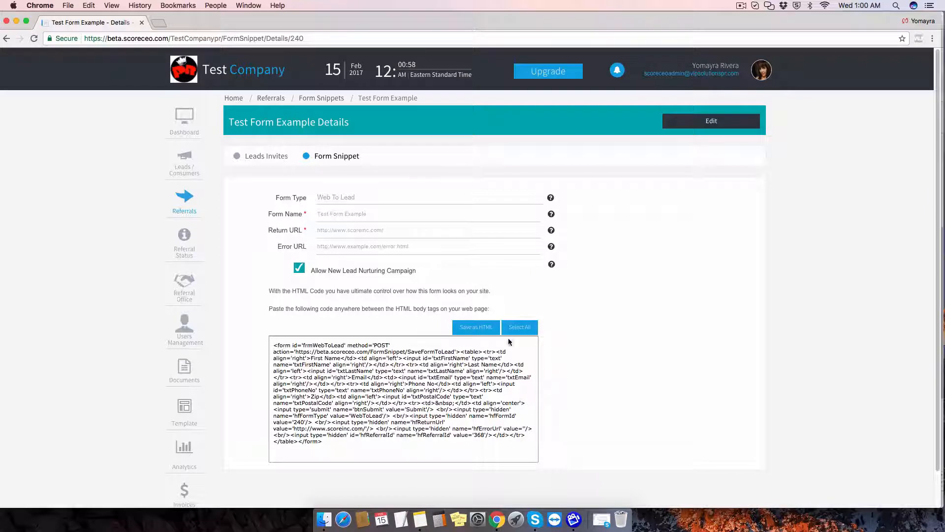
# Save the snippet as Snippet (1).html in Downloads and open the file.
pyautogui.click(482, 327)
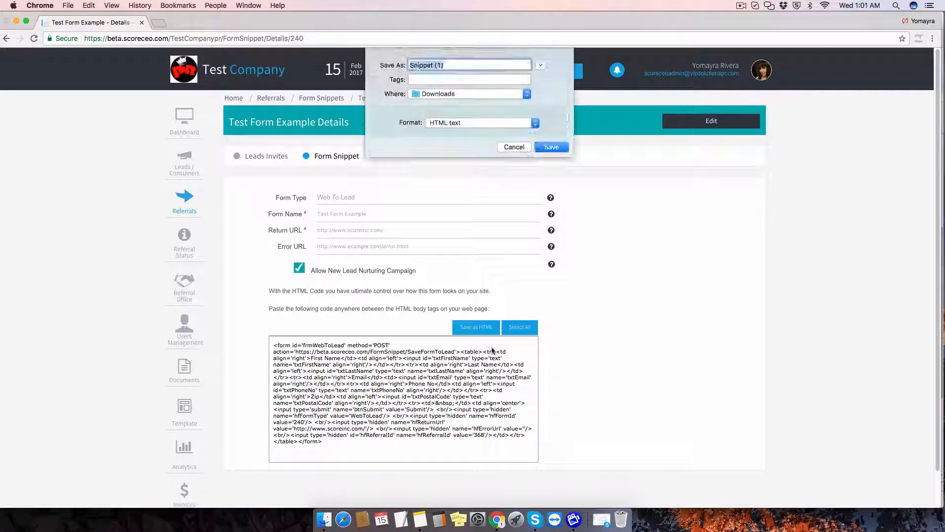
pyautogui.click(547, 146)
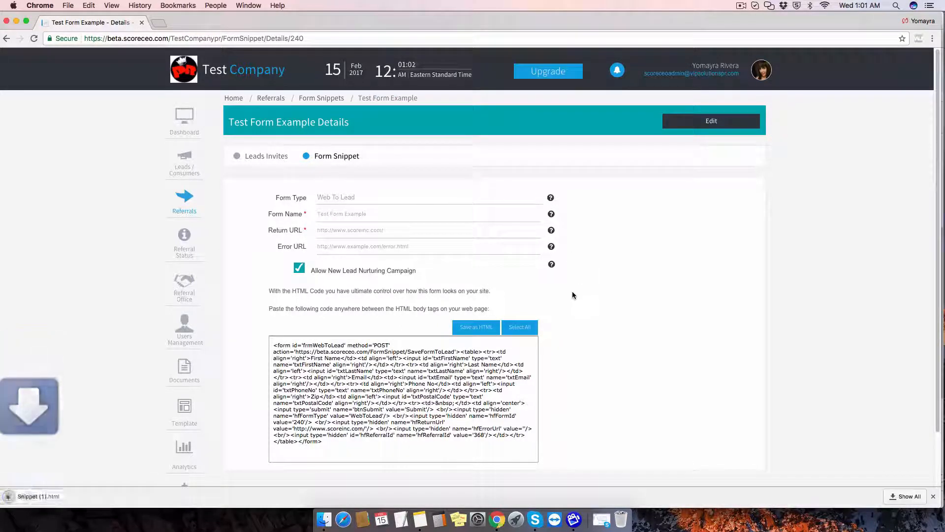
pyautogui.click(58, 499)
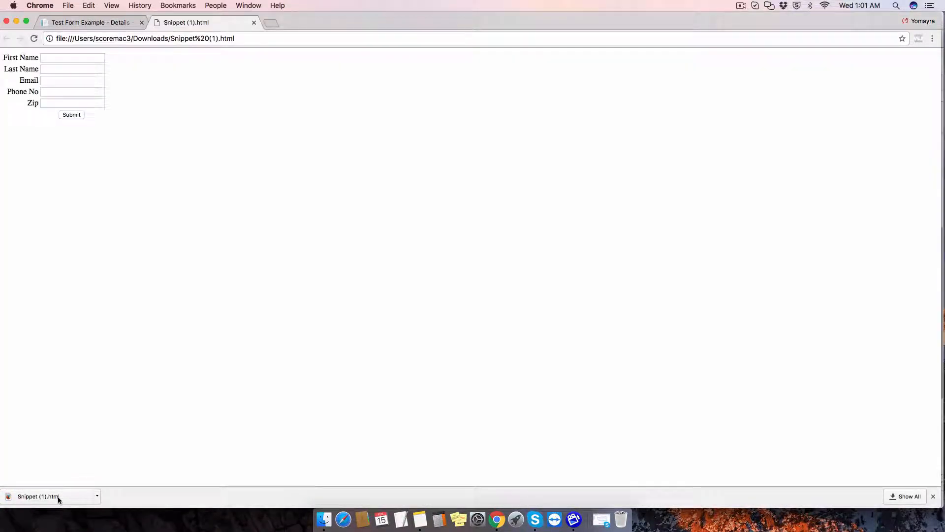
# Fill the form with a test lead's first name, last name, e-mail, phone number and zip code.
pyautogui.click(48, 56)
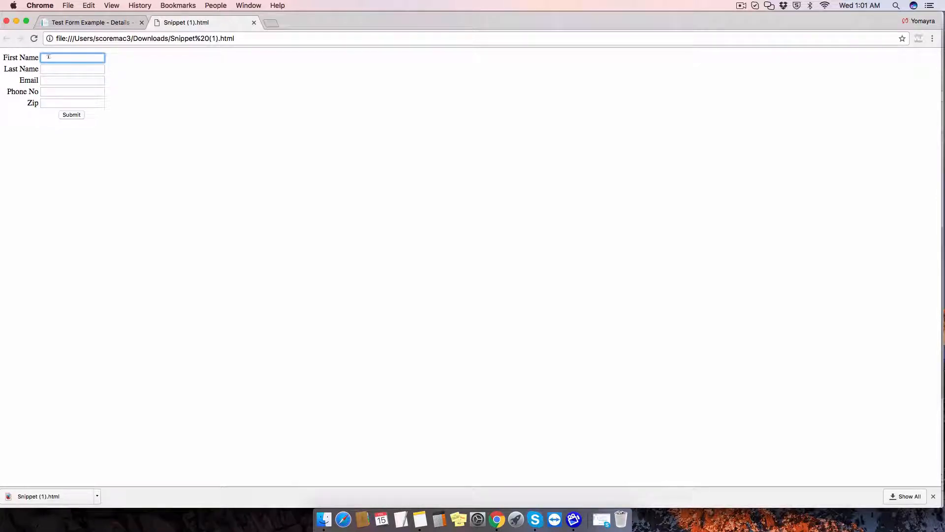
pyautogui.write('Yomayra')
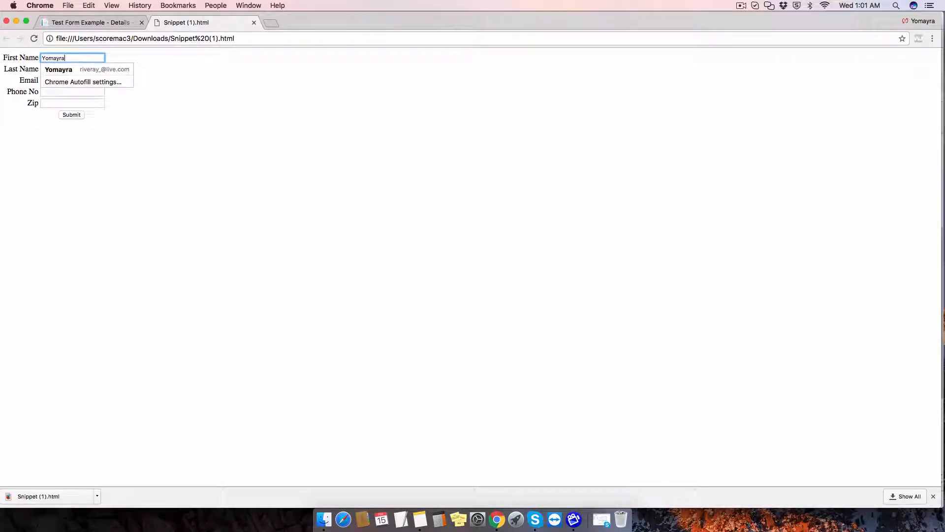
pyautogui.press('Tab')
pyautogui.write('Test')
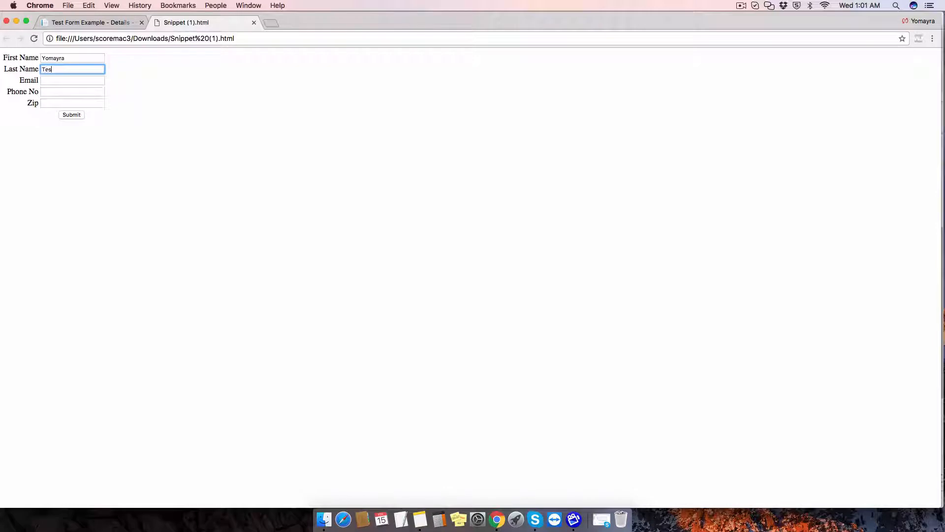
pyautogui.press('Tab')
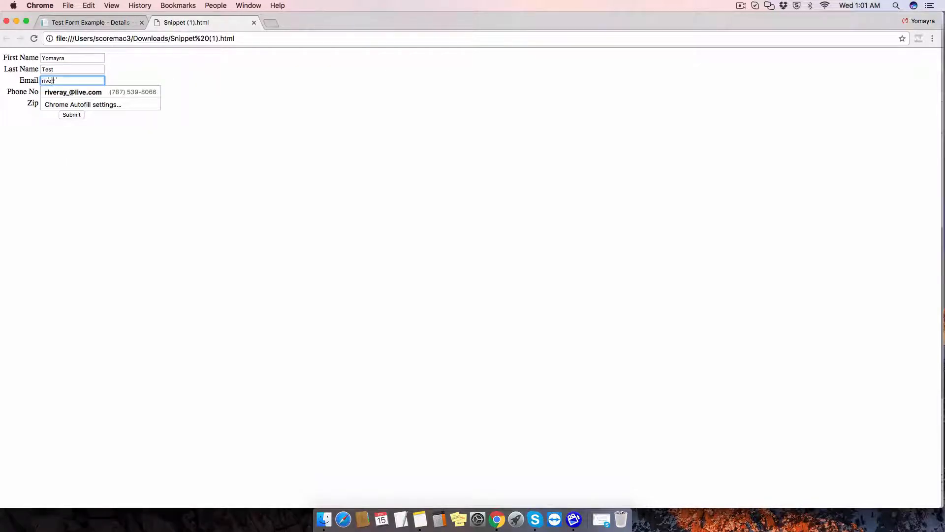
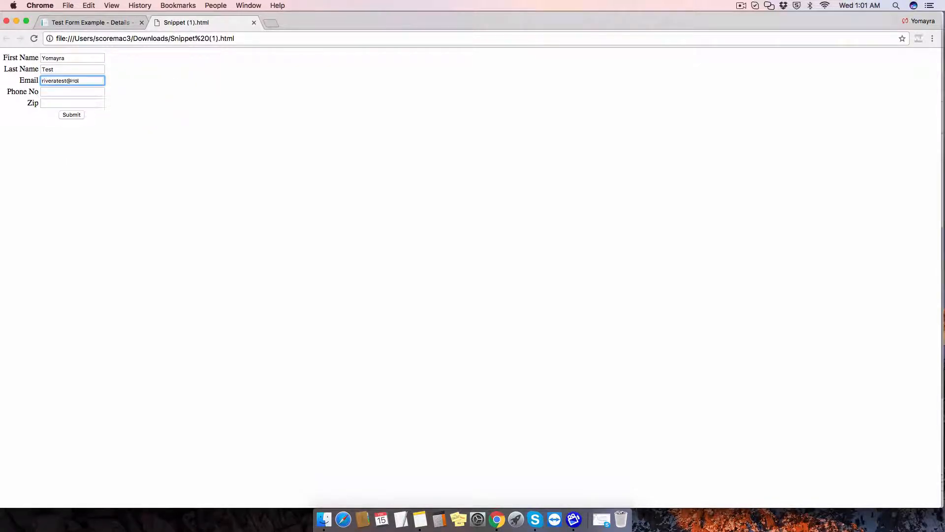
pyautogui.press('Tab')
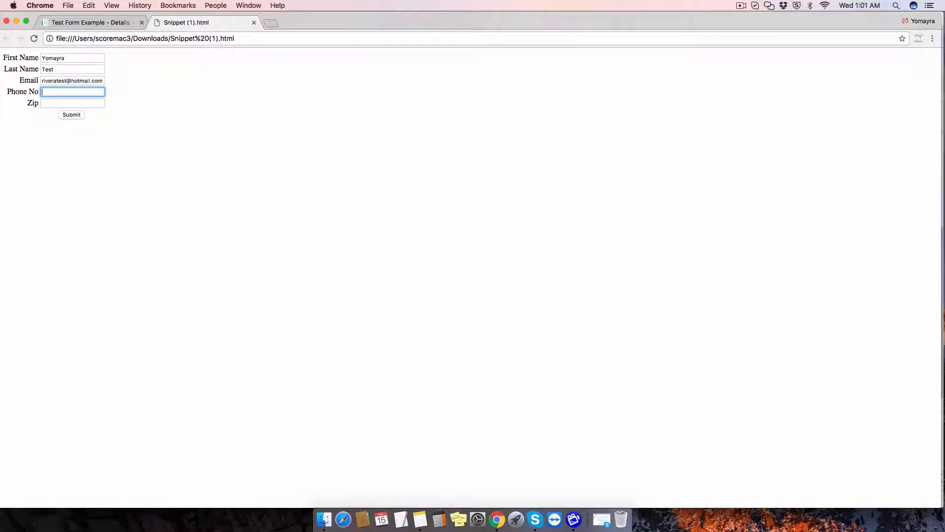
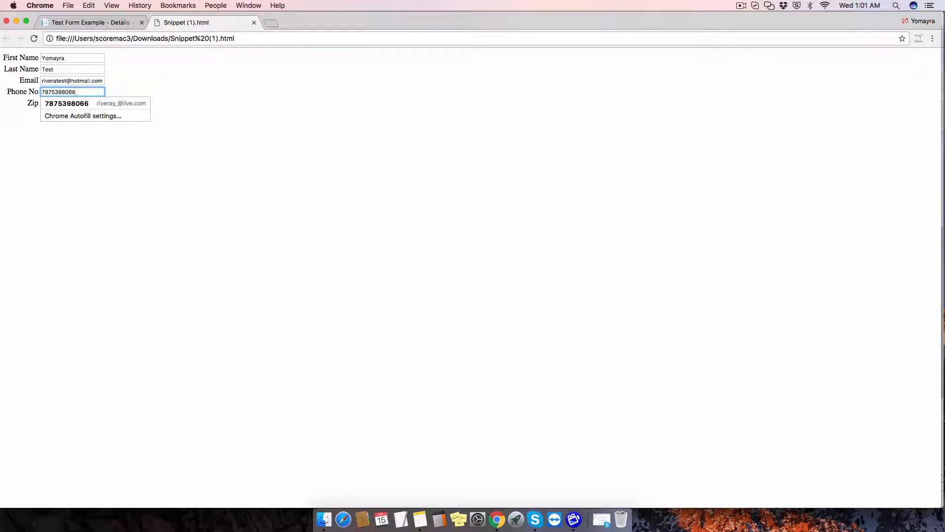
pyautogui.click(80, 101)
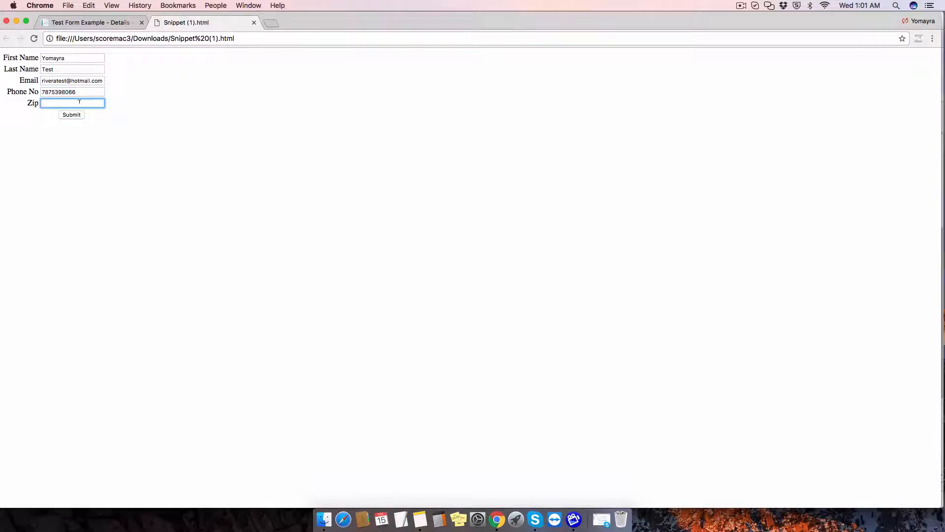
pyautogui.write('00680')
pyautogui.press('Tab')
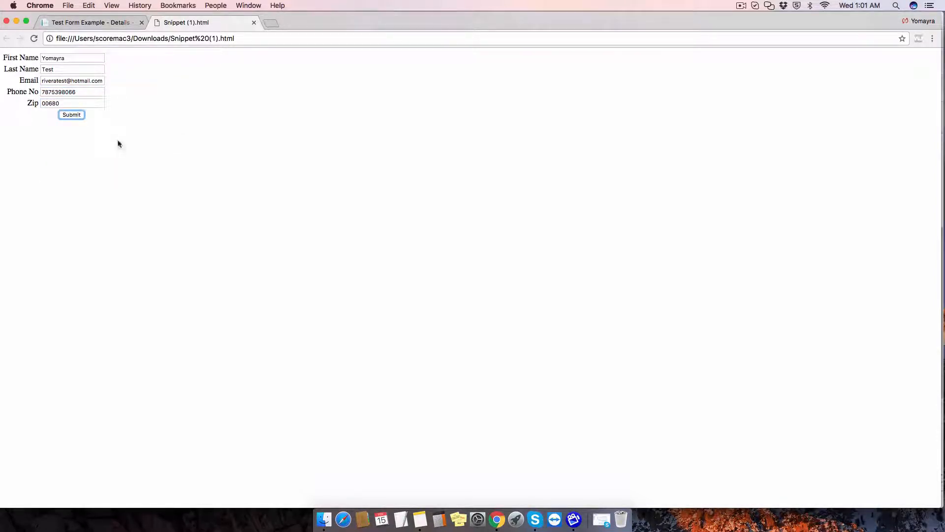
# Submit the test lead, close the result tab, and go to the Leads list.
pyautogui.click(74, 115)
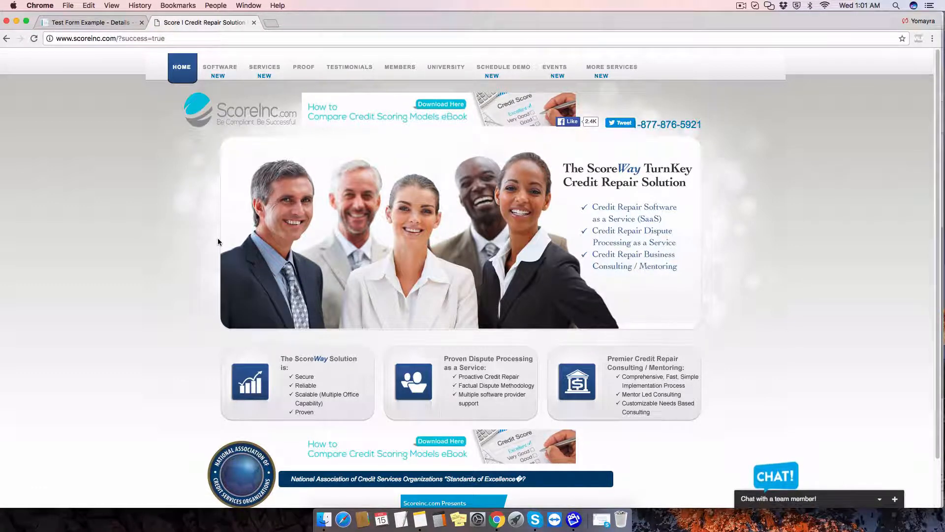
pyautogui.click(254, 22)
pyautogui.click(184, 157)
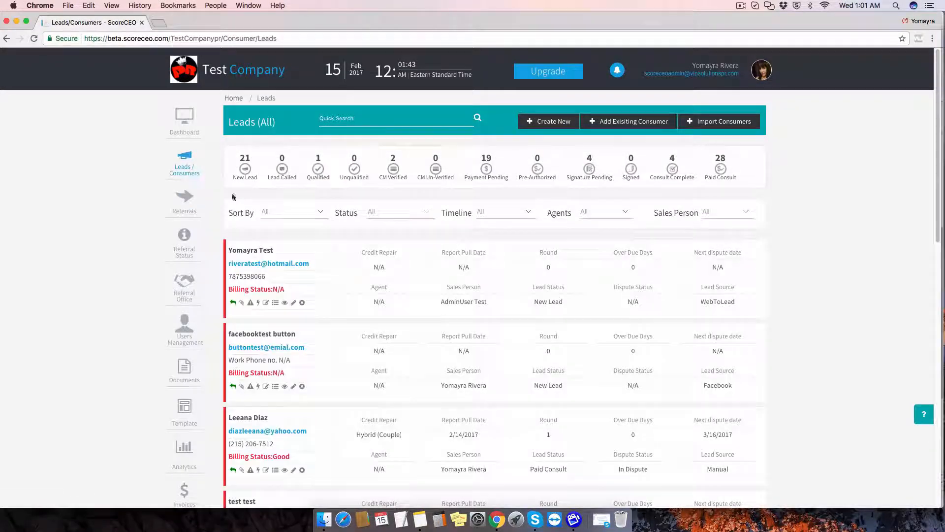
# Find the newest lead with source WebToLead and open its record.
pyautogui.moveTo(279, 251); pyautogui.dragTo(228, 251)
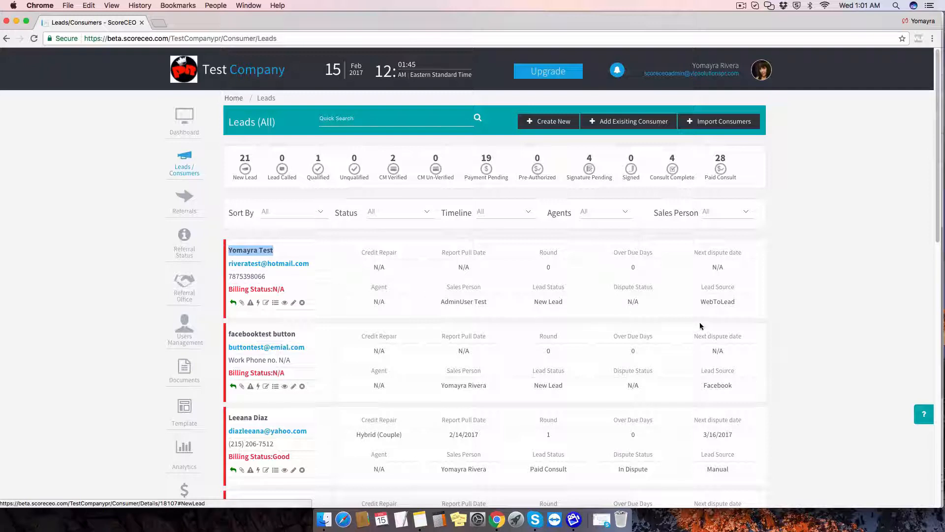
pyautogui.moveTo(737, 302); pyautogui.dragTo(699, 302)
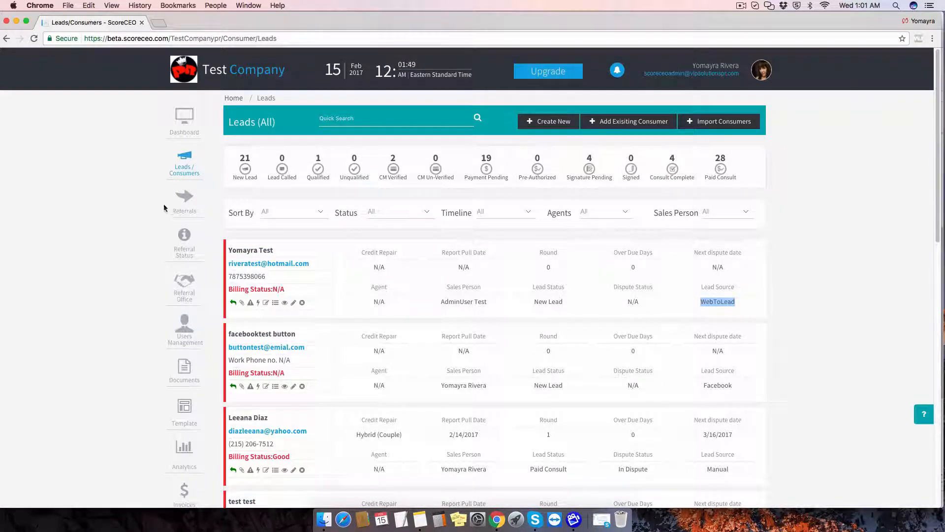
pyautogui.click(262, 254)
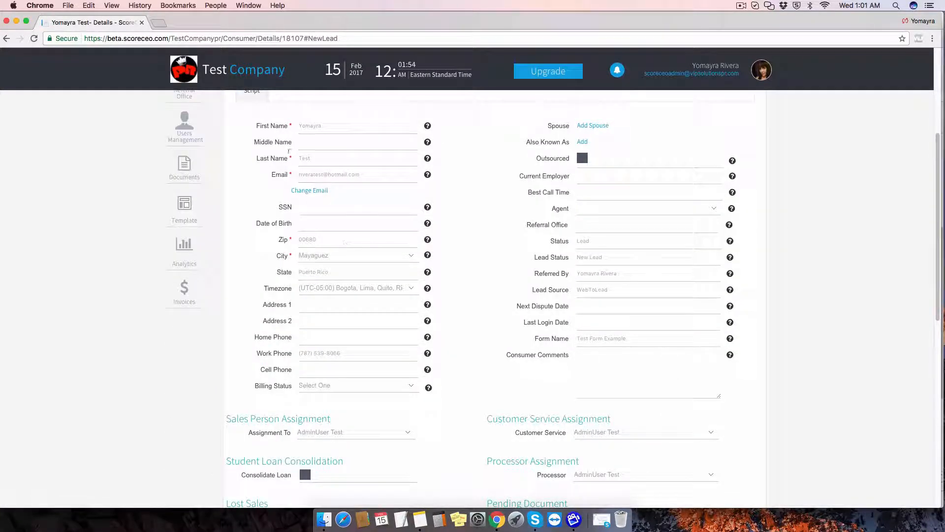
# Confirm the Form Name is Test Form Example, then collapse the New Lead section.
pyautogui.scroll(-4, 528, 268)
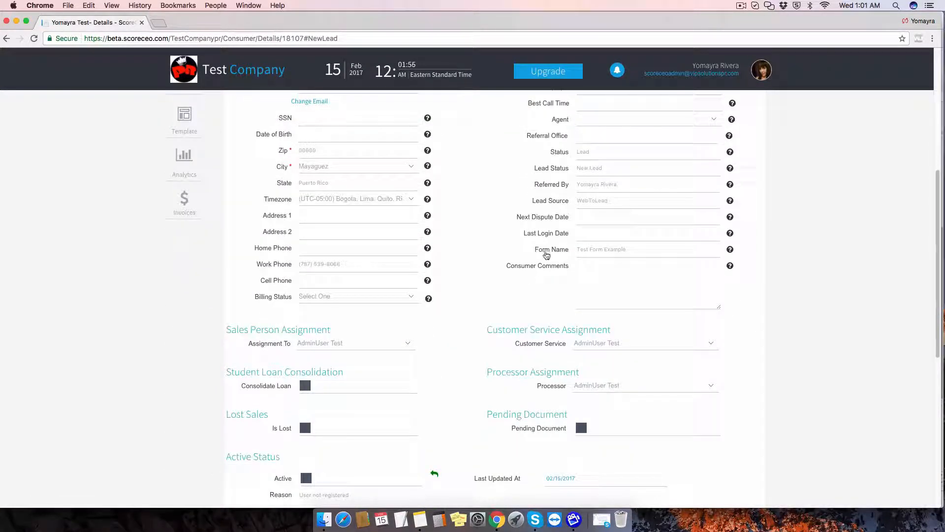
pyautogui.tripleClick(601, 248)
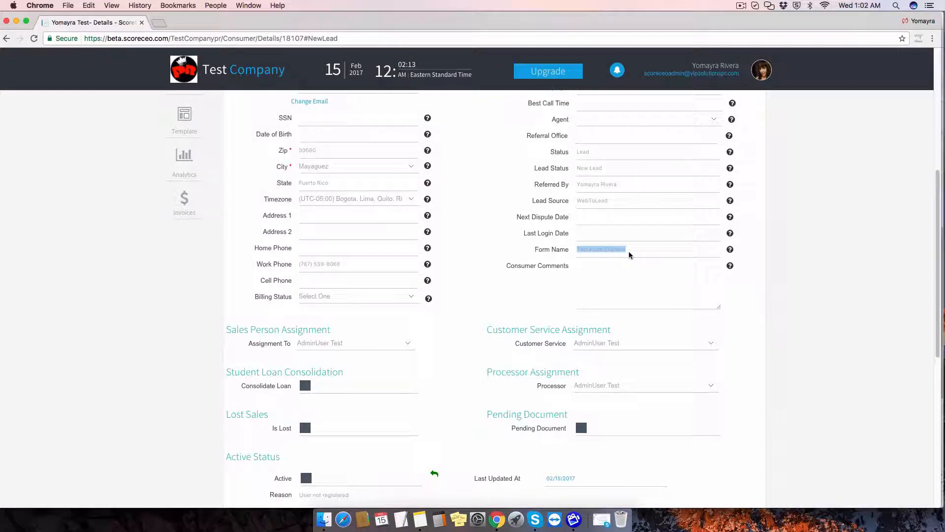
pyautogui.scroll(6, 508, 252)
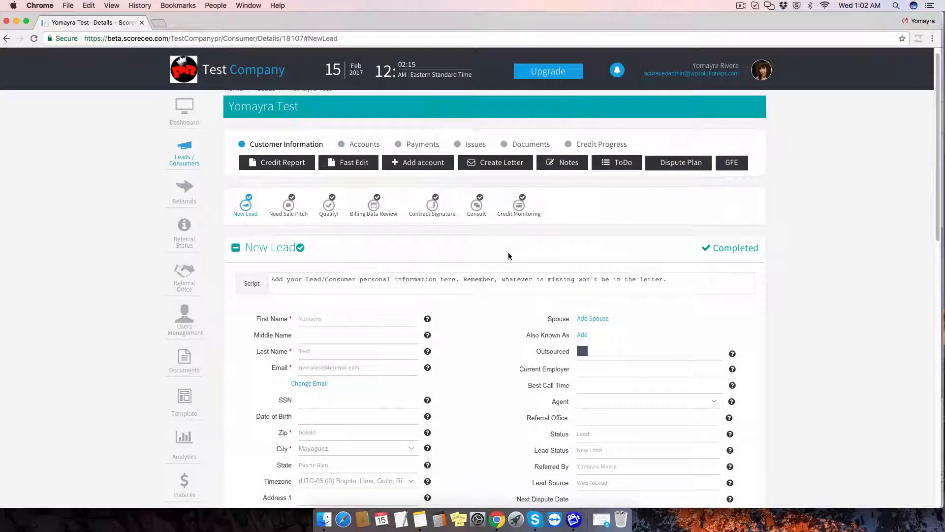
pyautogui.click(252, 247)
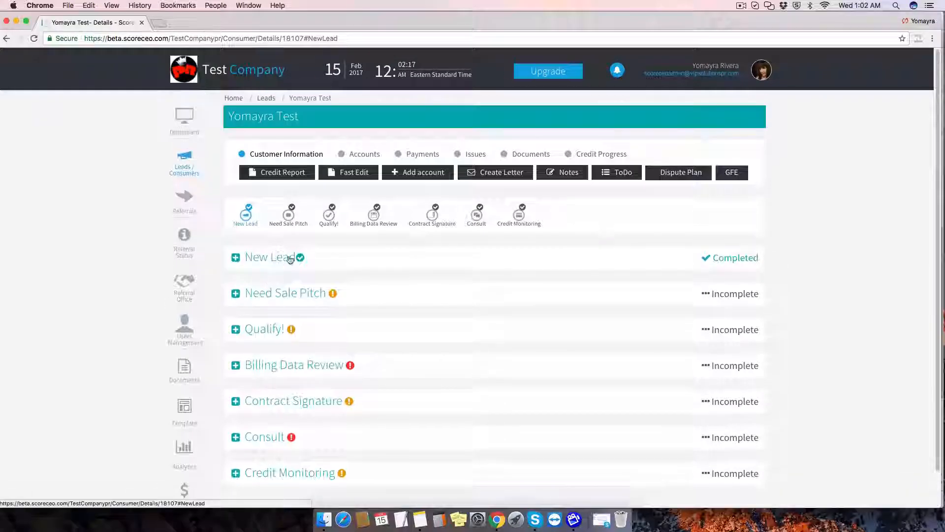